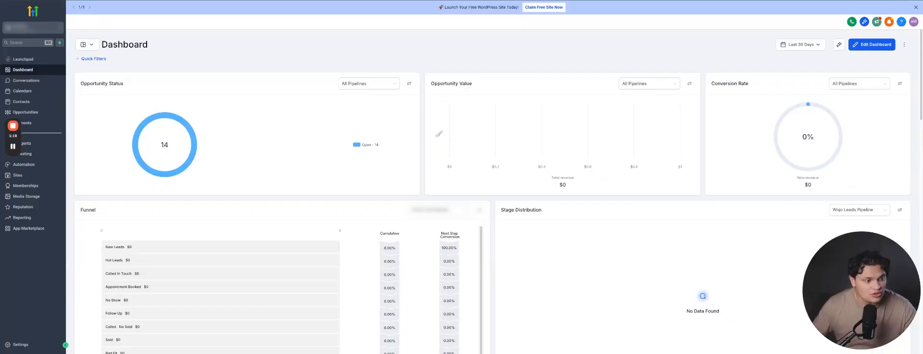
# Step: Open the Funnels list under Sites in the left sidebar
pyautogui.click(18, 175)
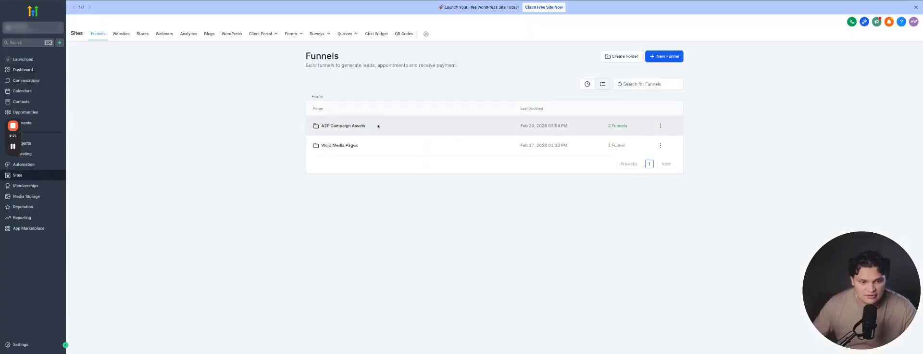
# Step: Preview the Webinar Funnel's Checkout page, then start a new blank workflow under Automation
pyautogui.click(351, 144)
pyautogui.click(339, 126)
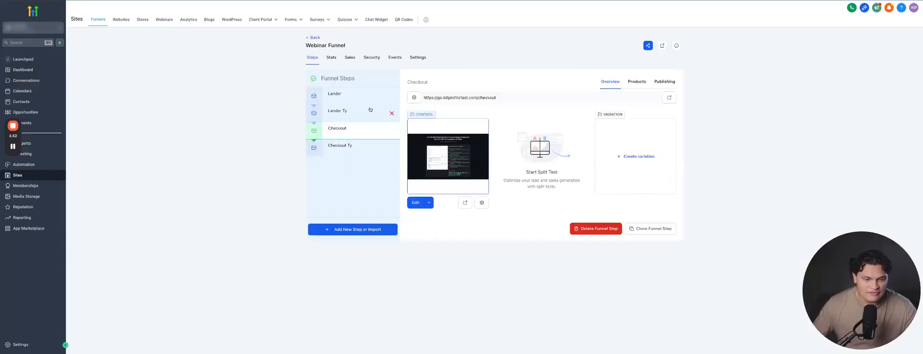
pyautogui.click(465, 203)
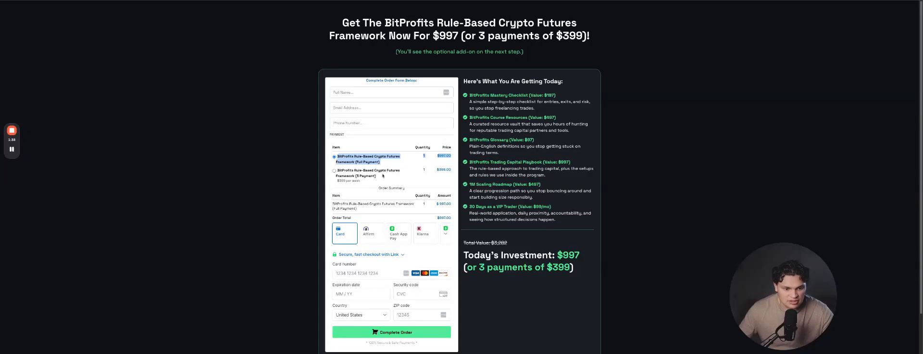
pyautogui.moveTo(383, 176); pyautogui.dragTo(337, 170)
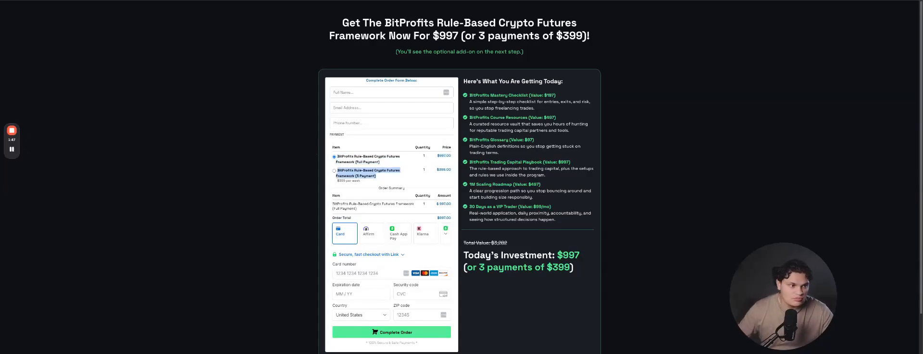
pyautogui.press('super+w')
pyautogui.click(57, 168)
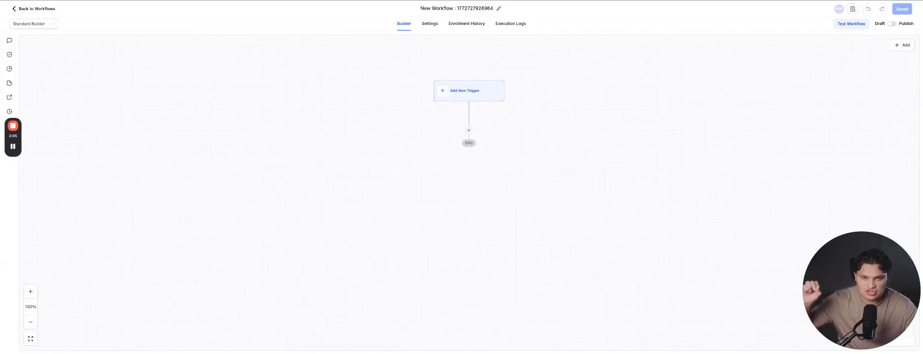
# Step: Add an Order Submitted trigger filtered to Global Product Is BitProfits Rule-Based Crypto Futures Framework
pyautogui.click(464, 95)
pyautogui.click(862, 115)
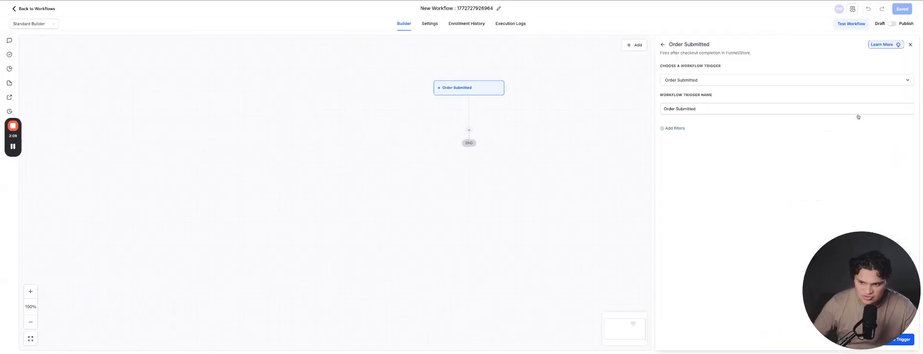
pyautogui.click(675, 128)
pyautogui.click(690, 136)
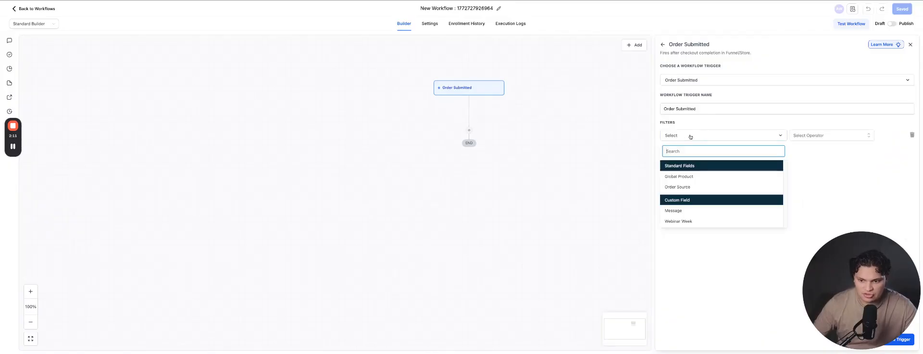
pyautogui.click(713, 178)
pyautogui.click(816, 135)
pyautogui.click(817, 148)
pyautogui.click(837, 135)
pyautogui.click(846, 162)
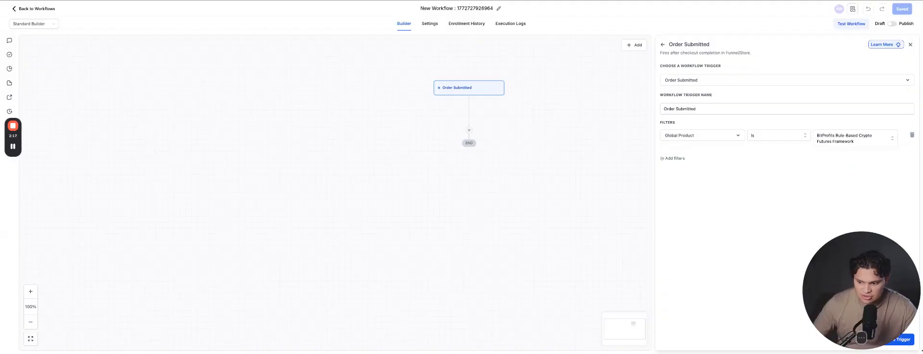
pyautogui.moveTo(876, 318); pyautogui.dragTo(876, 265)
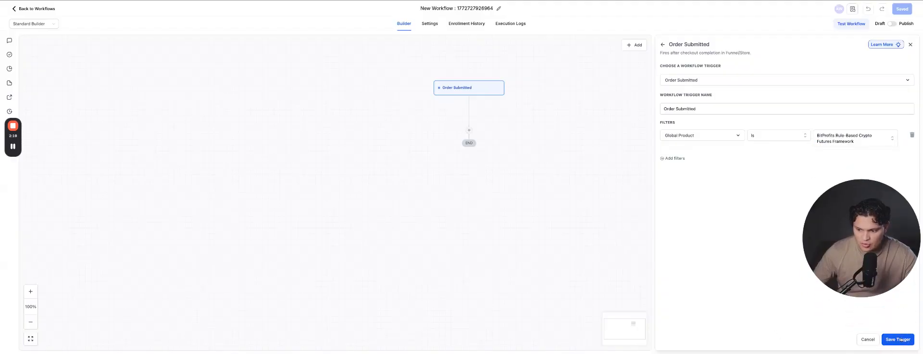
pyautogui.click(902, 340)
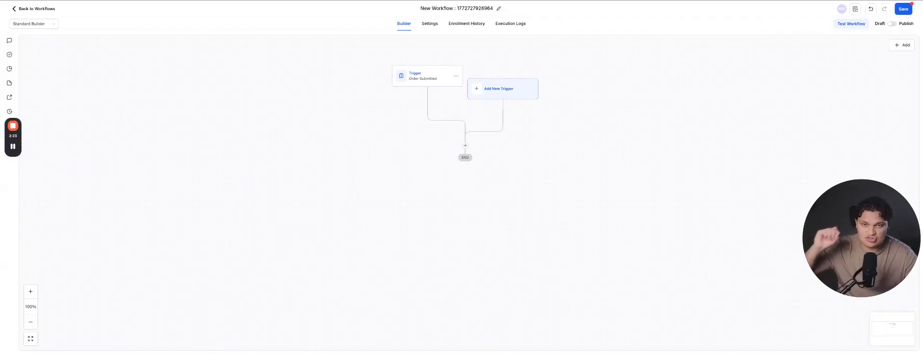
# Step: Add an Add Contact Tag action that applies the 'sold on webinar' tag
pyautogui.click(465, 146)
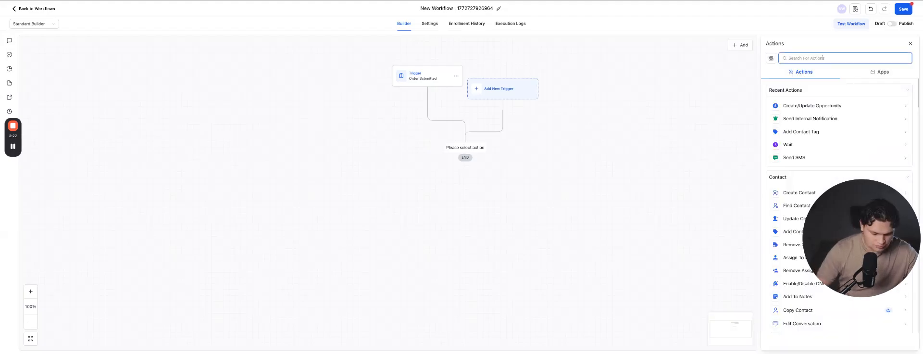
pyautogui.write('tag')
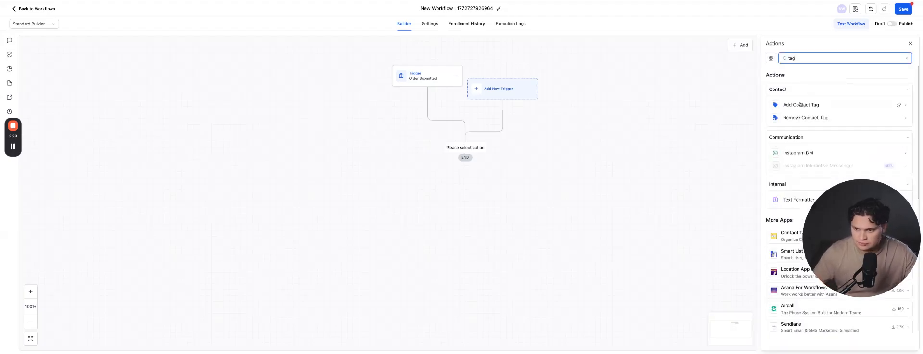
pyautogui.click(799, 105)
pyautogui.click(796, 104)
pyautogui.write('sold')
pyautogui.press('Return')
pyautogui.click(767, 183)
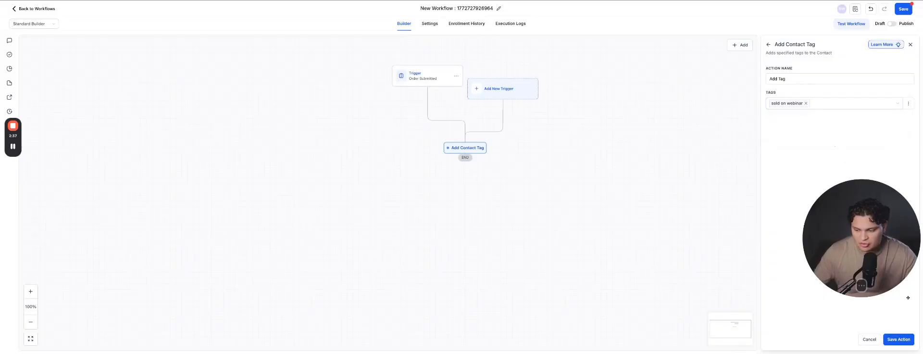
pyautogui.click(897, 337)
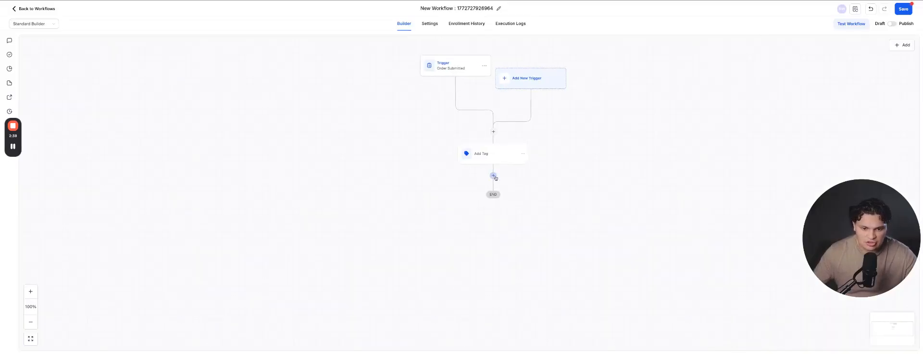
pyautogui.click(493, 177)
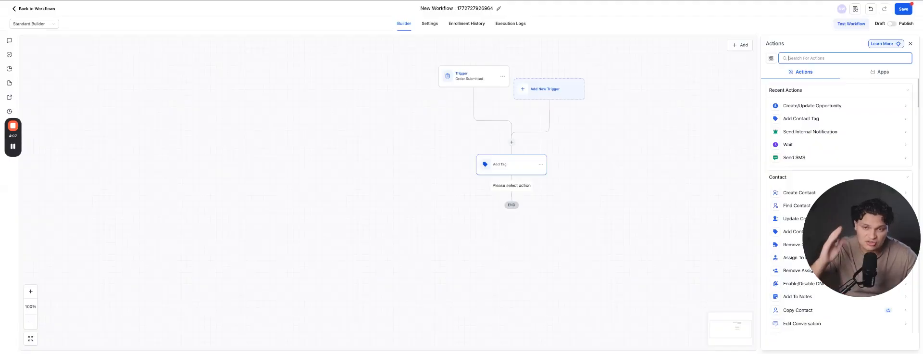
# Step: Add a Create/Update Opportunity action in Wojo Webinar Pipeline at stage Sold, and save the workflow
pyautogui.click(821, 107)
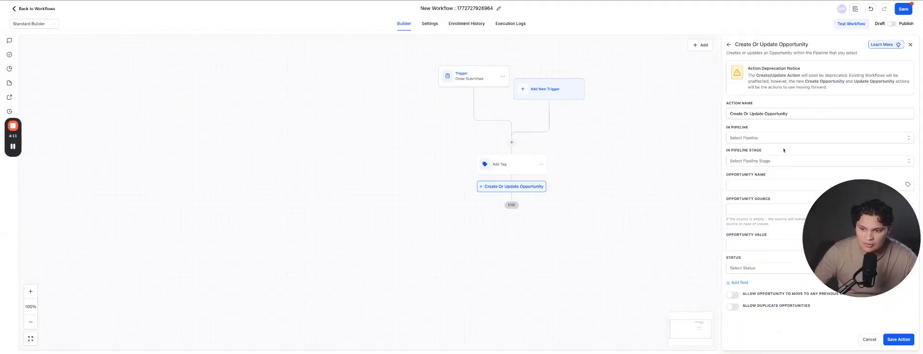
pyautogui.click(784, 140)
pyautogui.click(767, 187)
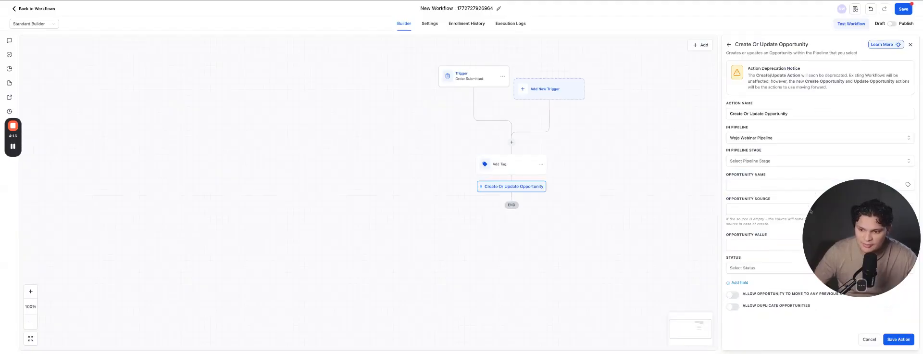
pyautogui.click(758, 162)
pyautogui.click(750, 231)
pyautogui.click(895, 337)
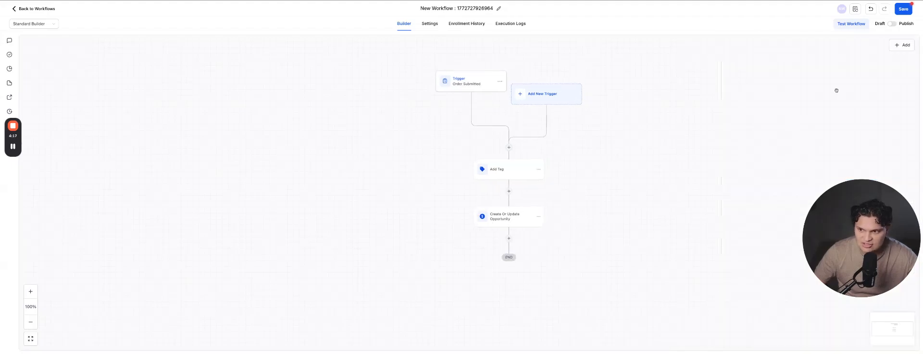
pyautogui.click(903, 9)
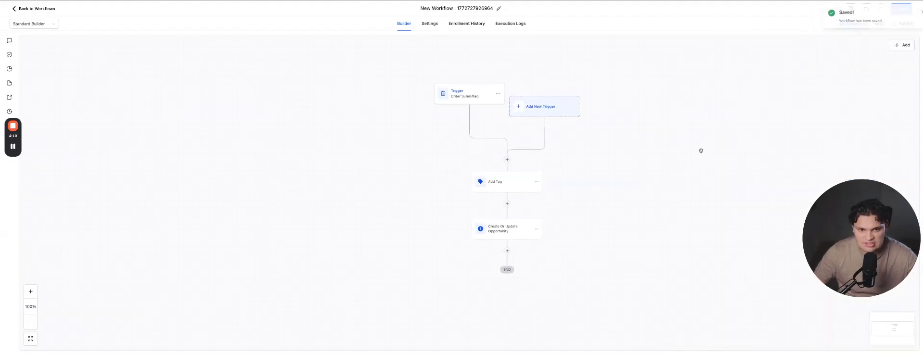
pyautogui.click(450, 9)
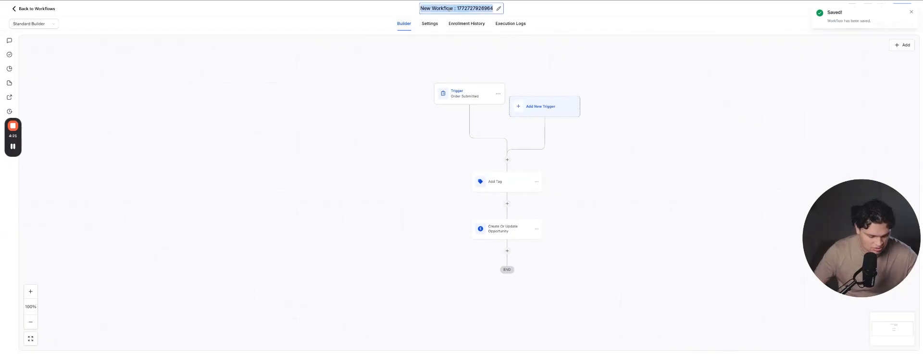
# Step: Title the workflow 'Purchased -> Teachable' and look over its steps on the canvas
pyautogui.write('Purchased -')
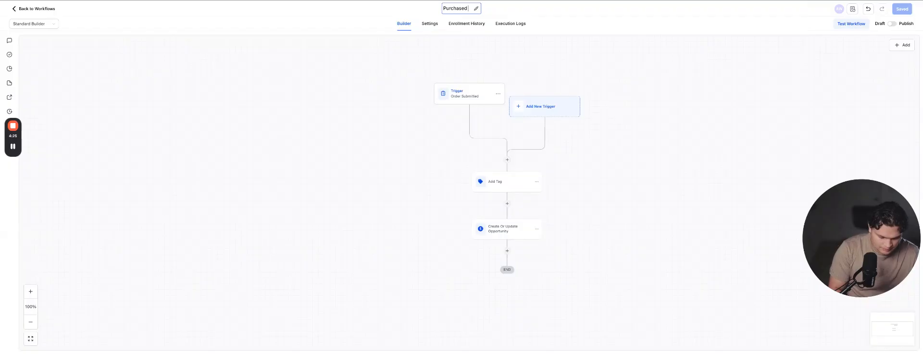
pyautogui.write('> Teachable')
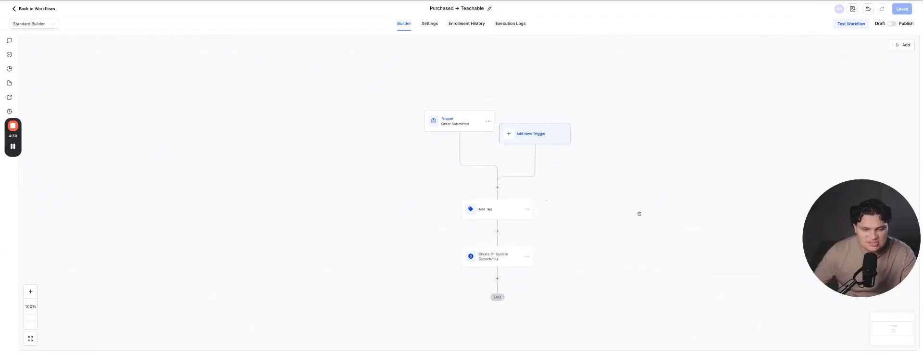
pyautogui.scroll(-1, 640, 212)
pyautogui.scroll(-1, 594, 202)
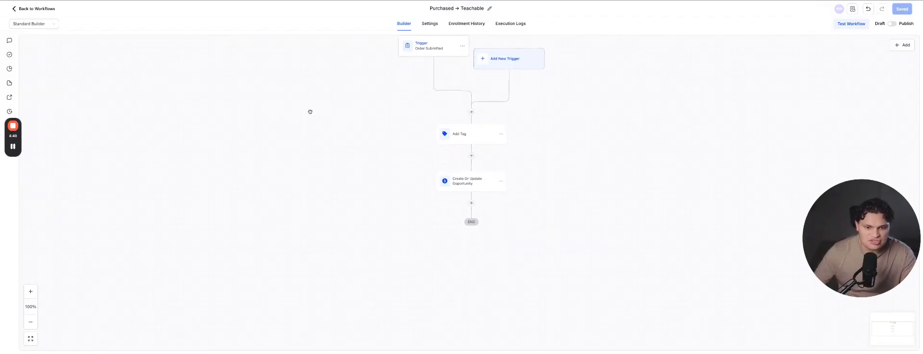
pyautogui.scroll(-1, 540, 162)
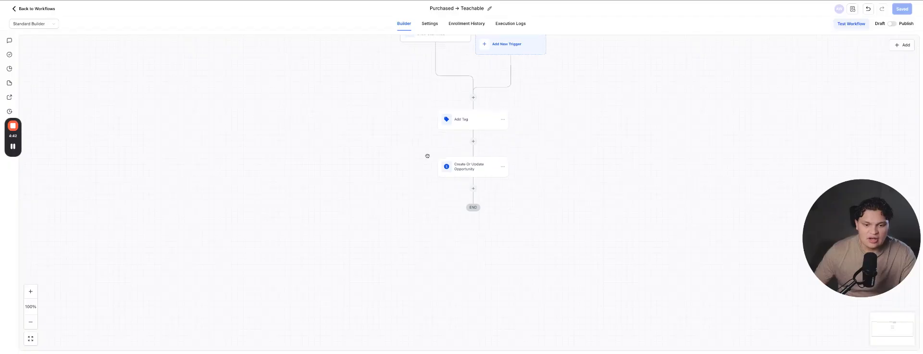
pyautogui.scroll(-1, 543, 171)
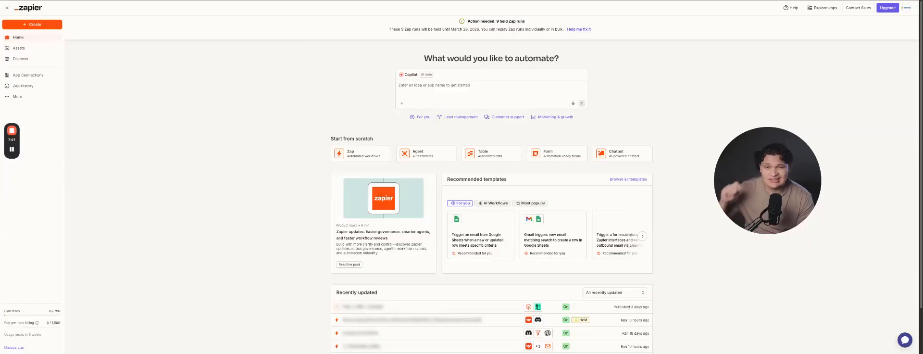
# Step: Start a new Zap from scratch and pick LeadConnector as the trigger app
pyautogui.click(364, 154)
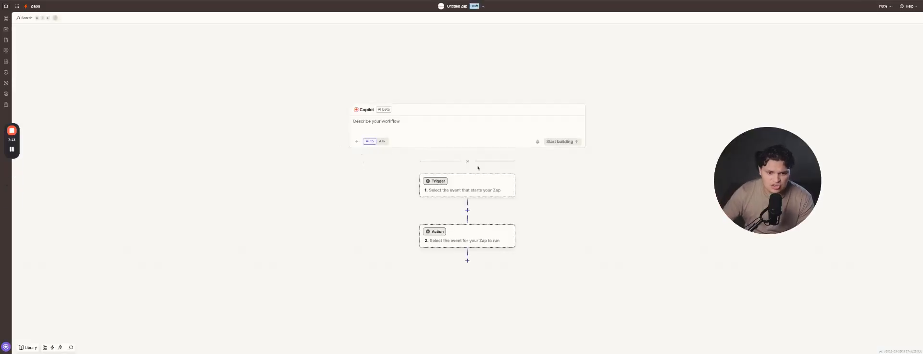
pyautogui.click(459, 189)
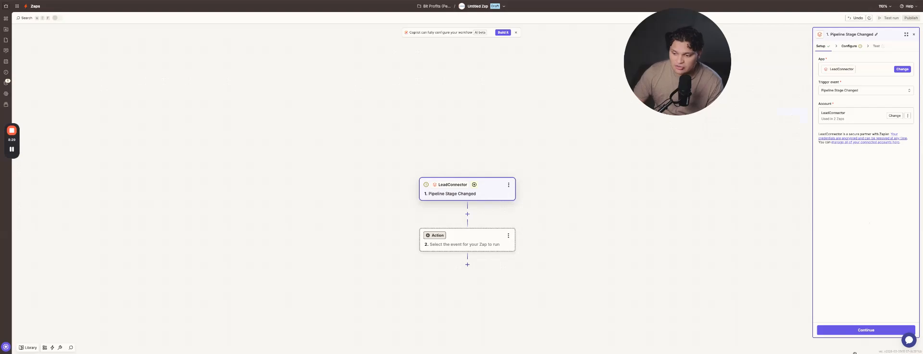
# Step: Watch Wojo Webinar Pipeline for deals moved to Sold, test the trigger, and keep the sample record
pyautogui.click(870, 330)
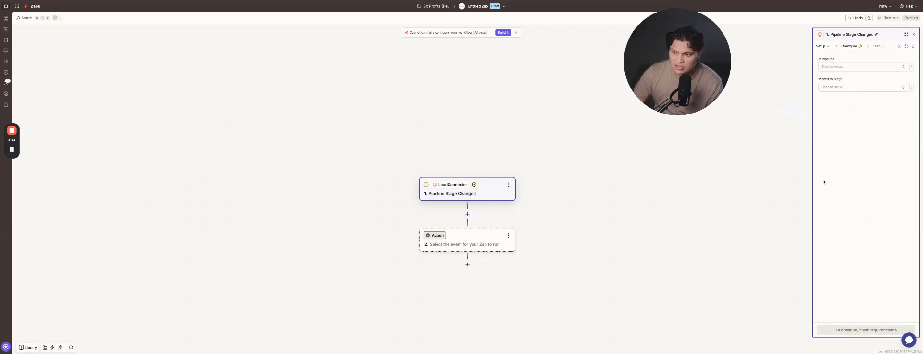
pyautogui.click(860, 67)
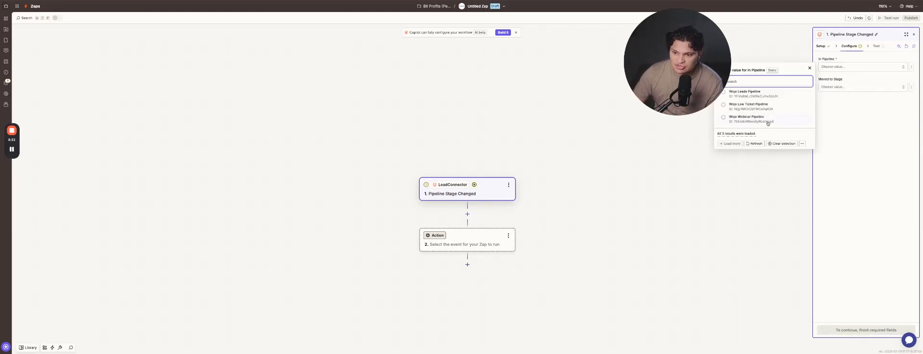
pyautogui.click(767, 121)
pyautogui.click(858, 88)
pyautogui.click(858, 87)
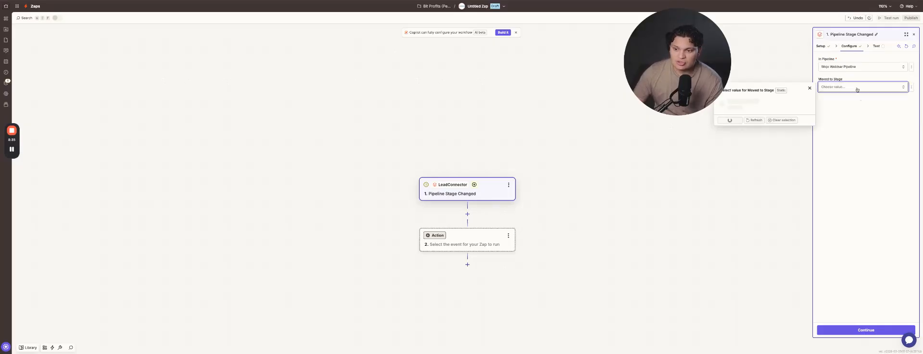
pyautogui.click(743, 163)
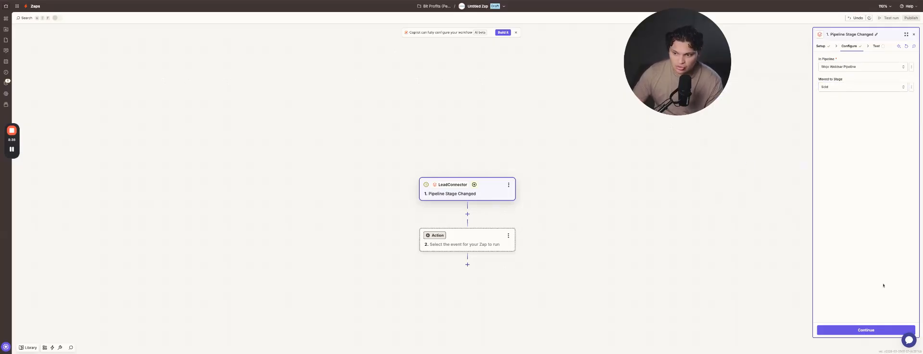
pyautogui.click(866, 330)
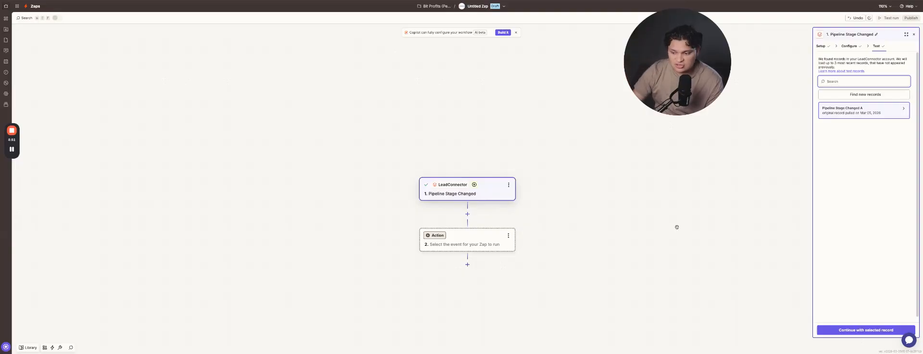
pyautogui.click(855, 331)
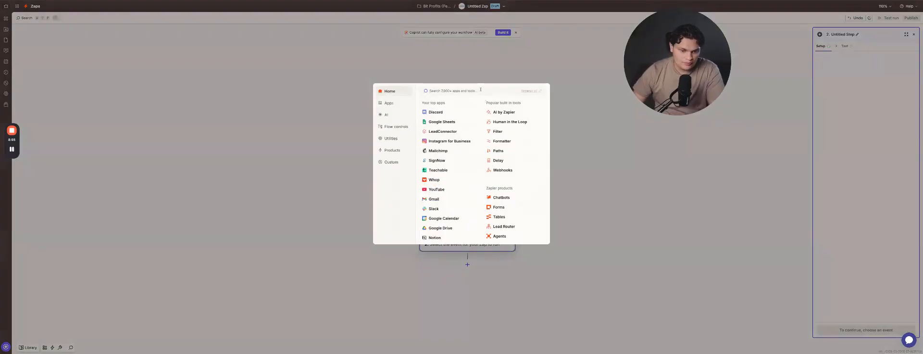
# Step: Choose Teachable with the Enroll User in Course action event and continue
pyautogui.write('teach')
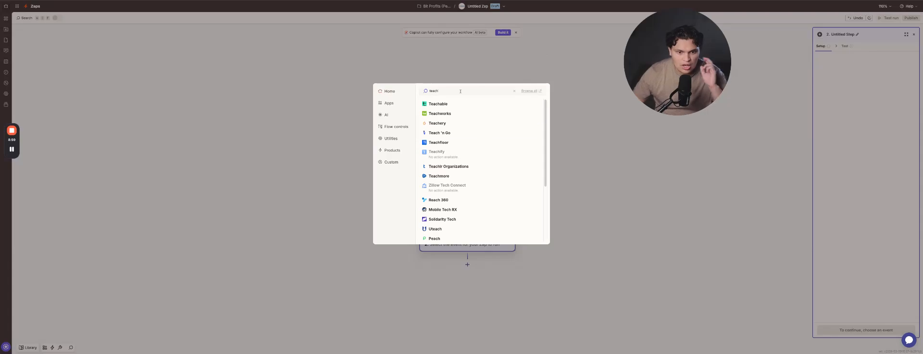
pyautogui.click(461, 103)
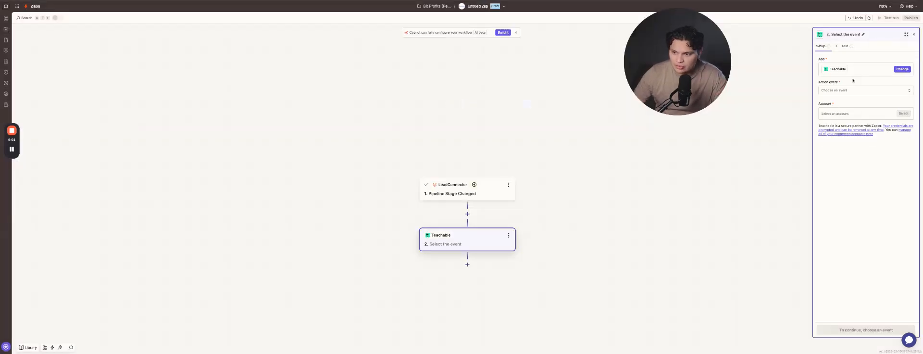
pyautogui.click(866, 90)
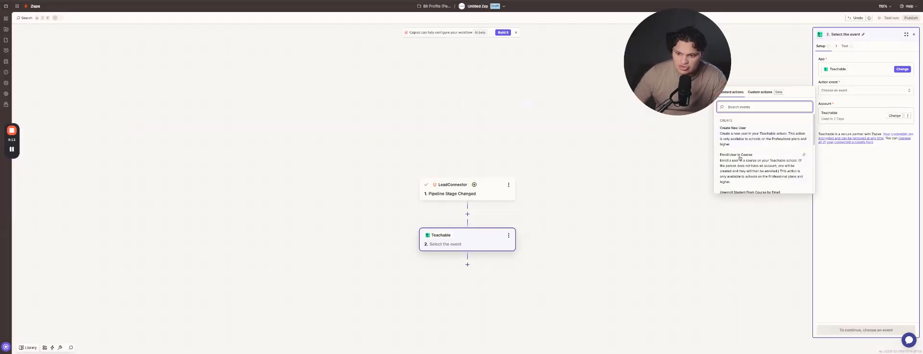
pyautogui.click(740, 153)
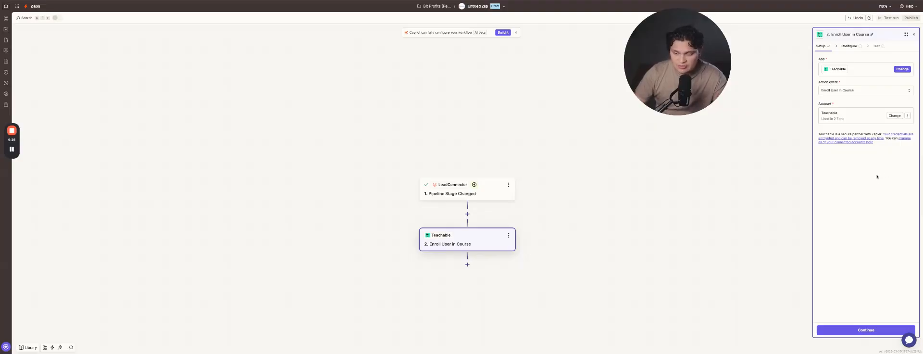
pyautogui.click(884, 334)
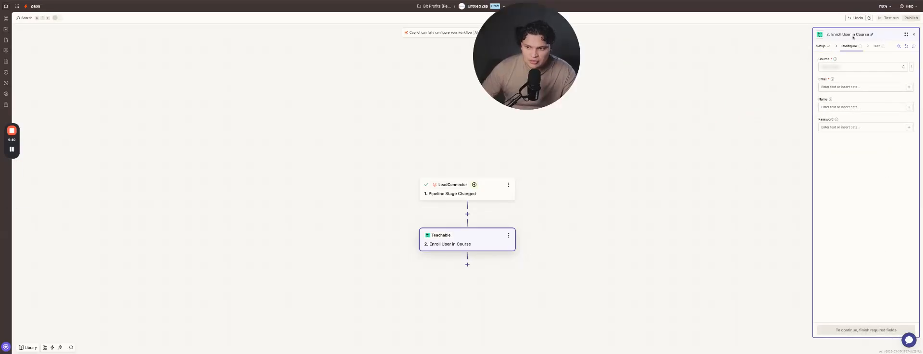
# Step: Pick the BitProfits Crypto Futures Mastery Course, map Email, First Name and Email+'12' password, then test
pyautogui.click(858, 63)
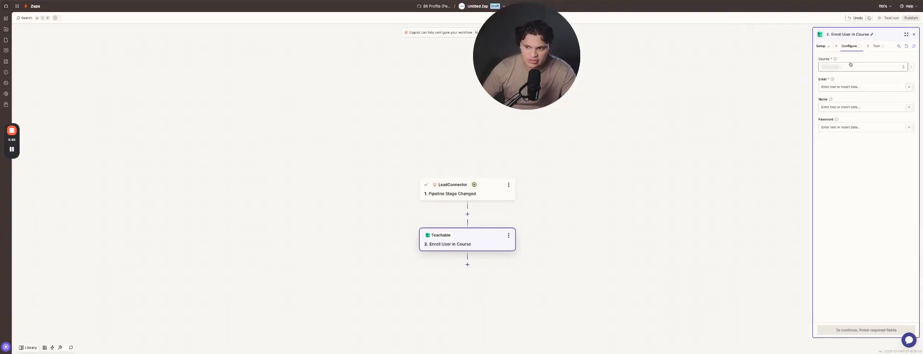
pyautogui.hscroll(2, 758, 166)
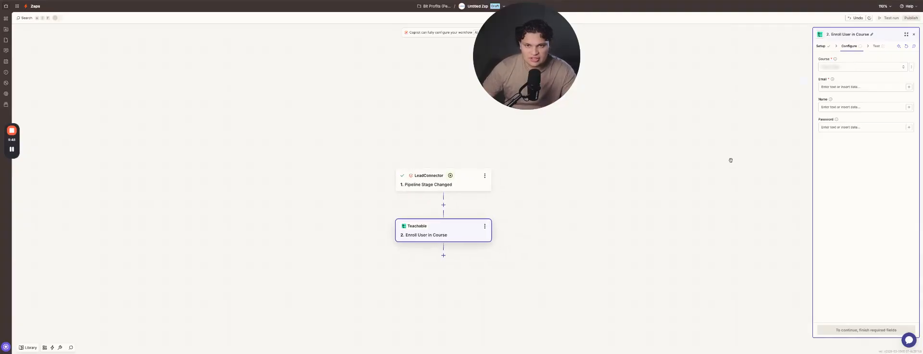
pyautogui.click(909, 88)
pyautogui.click(750, 186)
pyautogui.click(877, 107)
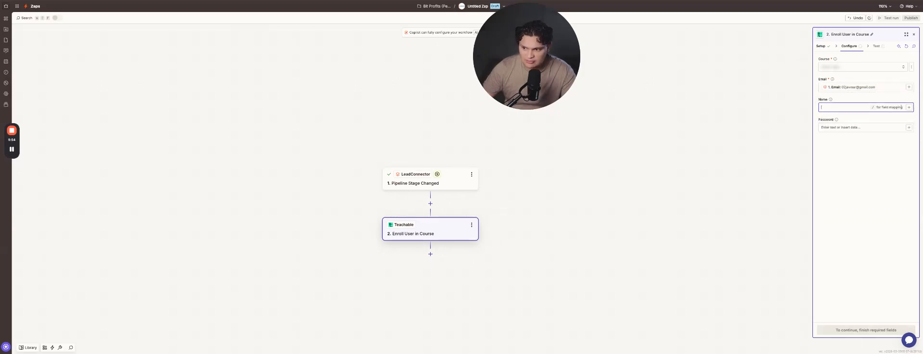
pyautogui.click(739, 217)
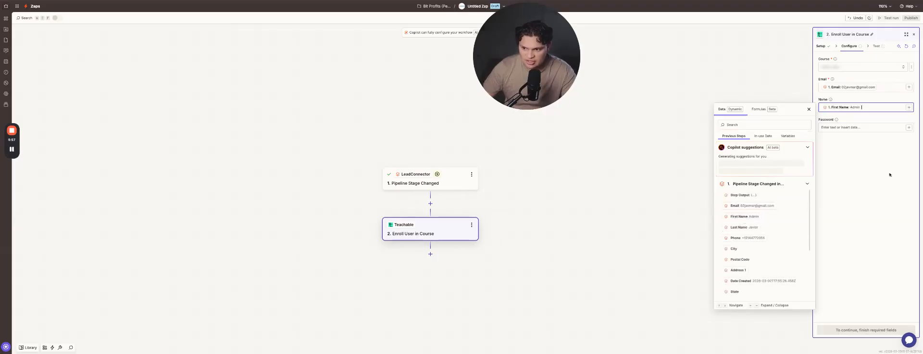
pyautogui.click(910, 128)
pyautogui.click(757, 226)
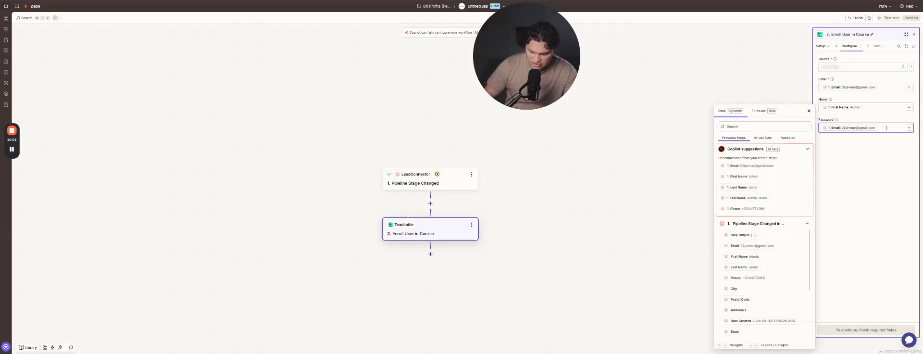
pyautogui.write('12')
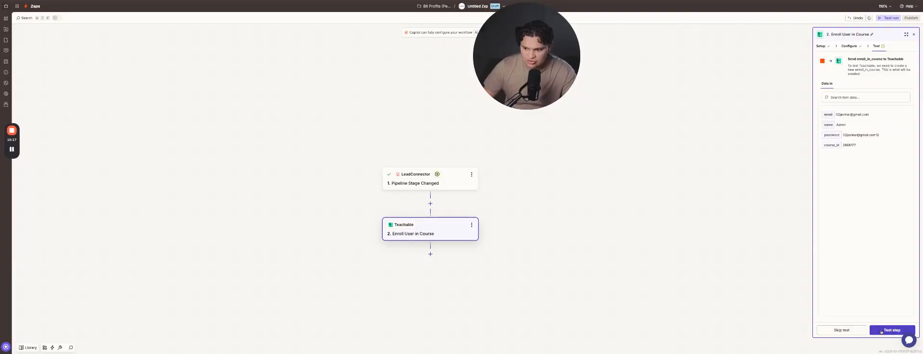
pyautogui.click(883, 333)
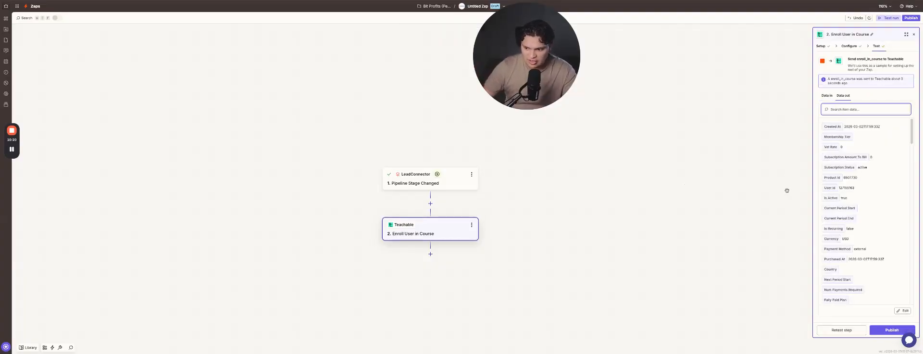
# Step: Publish the Zap, then start renaming its title to begin with 'GHL -'
pyautogui.click(892, 330)
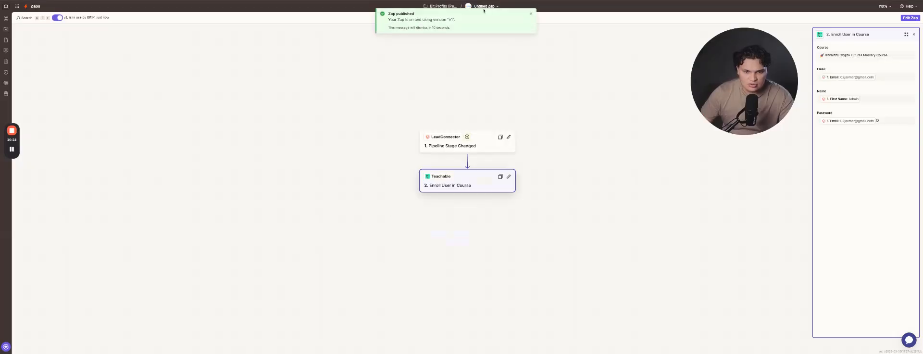
pyautogui.click(531, 14)
pyautogui.click(484, 6)
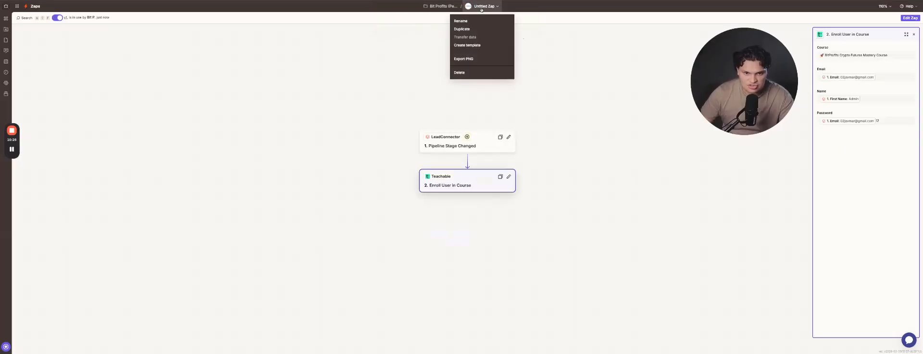
pyautogui.click(462, 22)
pyautogui.write('GHL -')
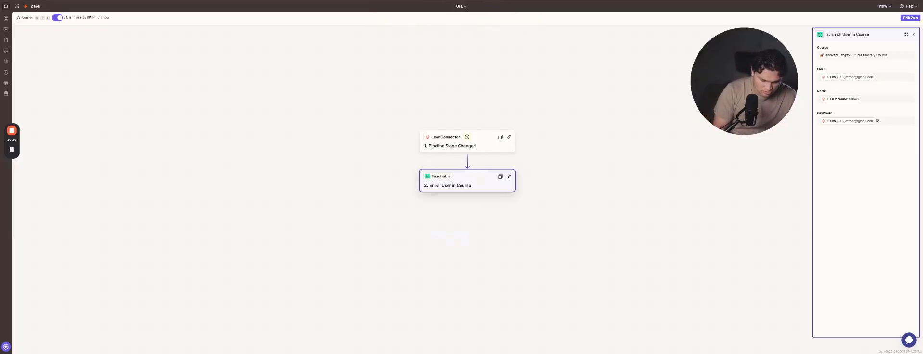